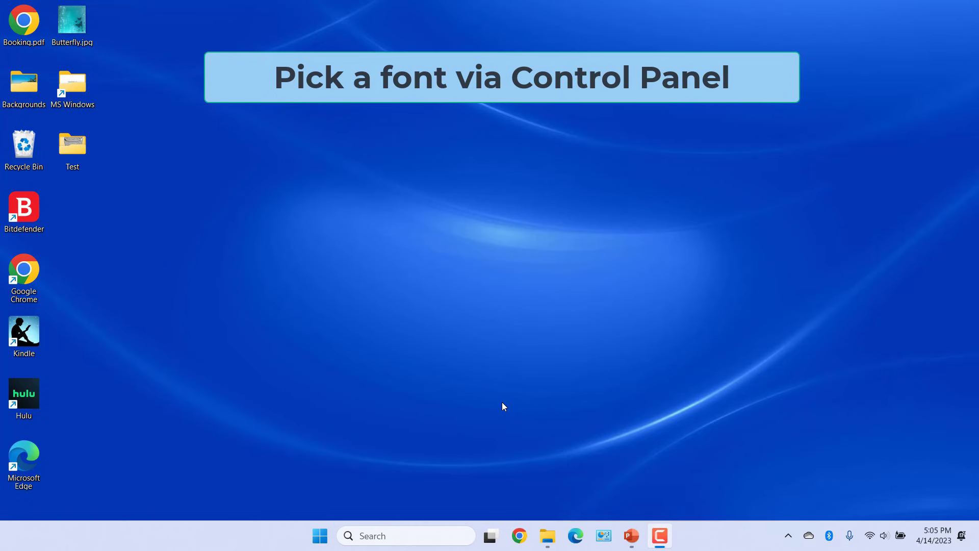
Preview the Berlin Sans FB Regular font from Control Panel's Fonts folder, then close it
click(603, 538)
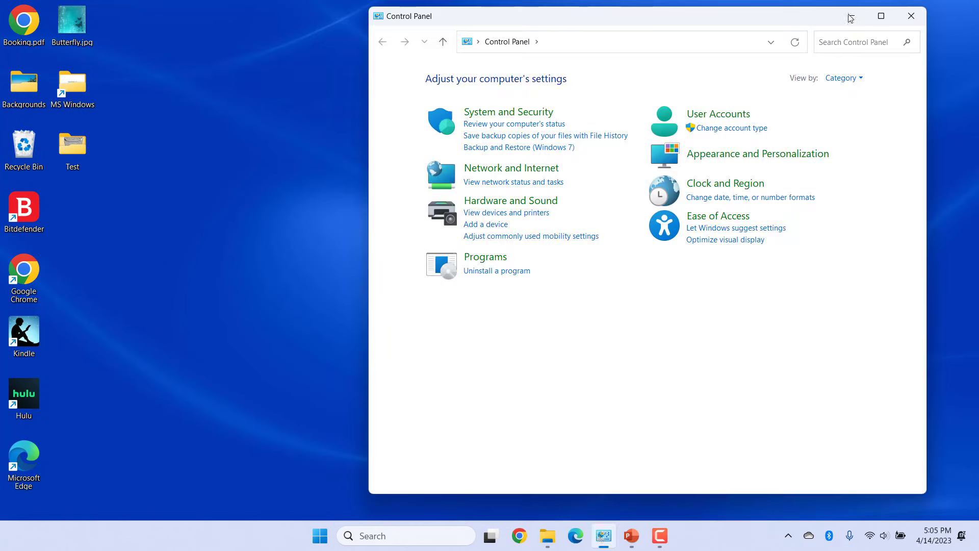
click(793, 159)
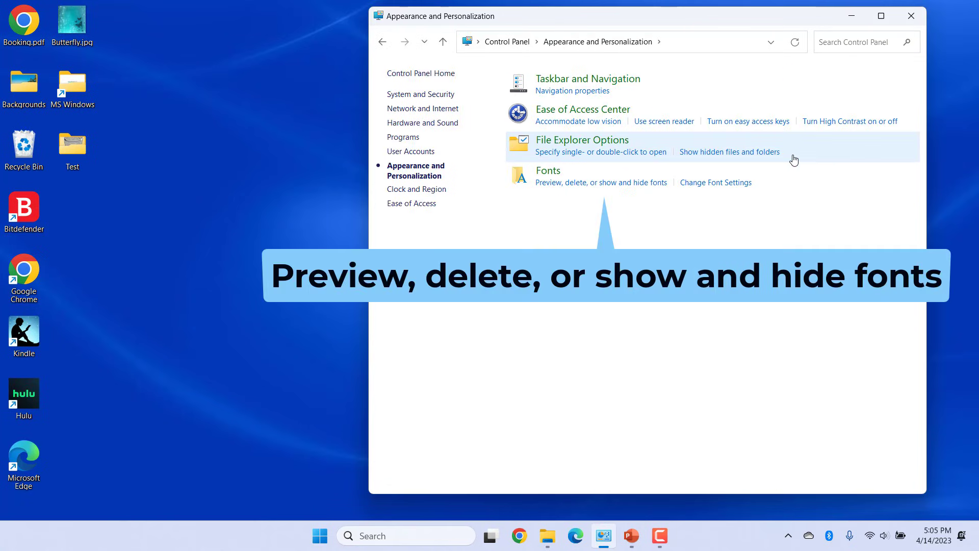
click(566, 184)
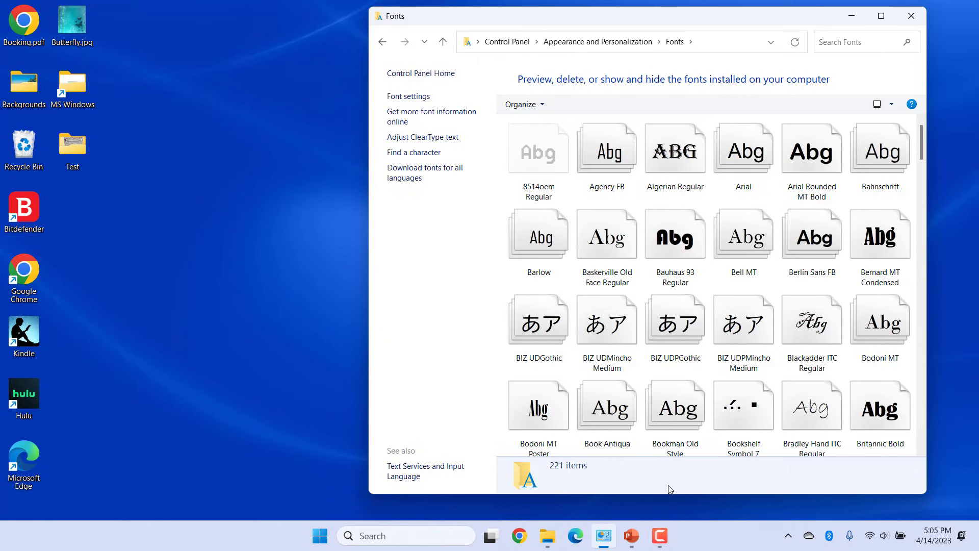
double_click(813, 244)
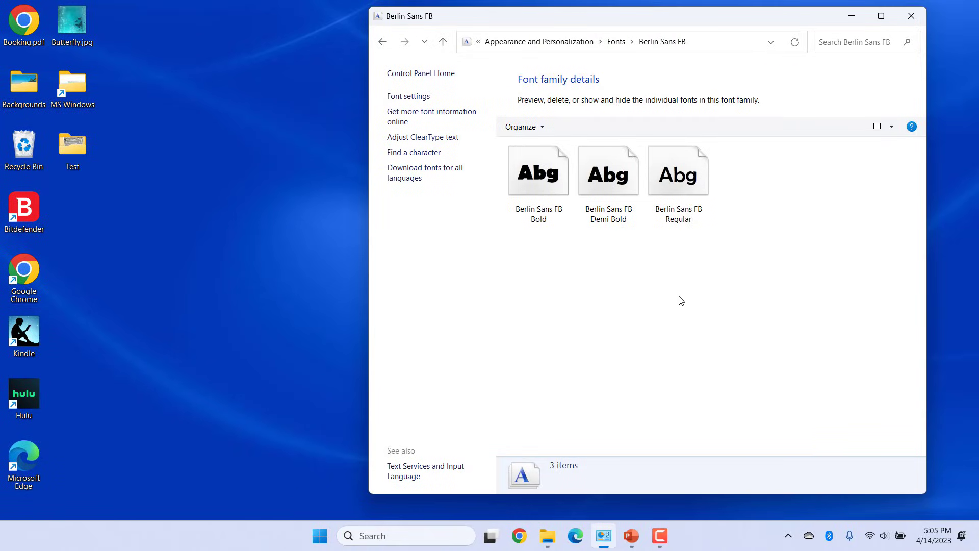
double_click(668, 182)
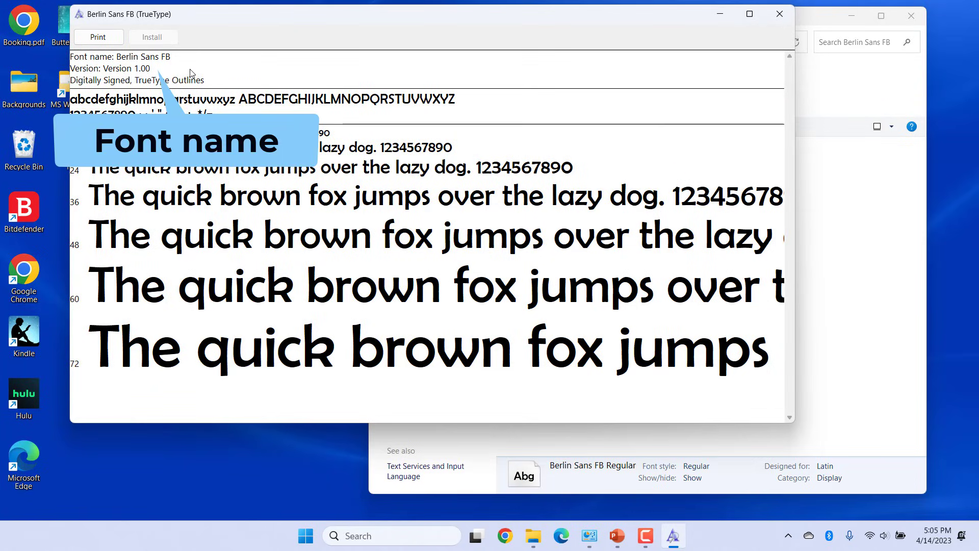
click(779, 14)
click(910, 16)
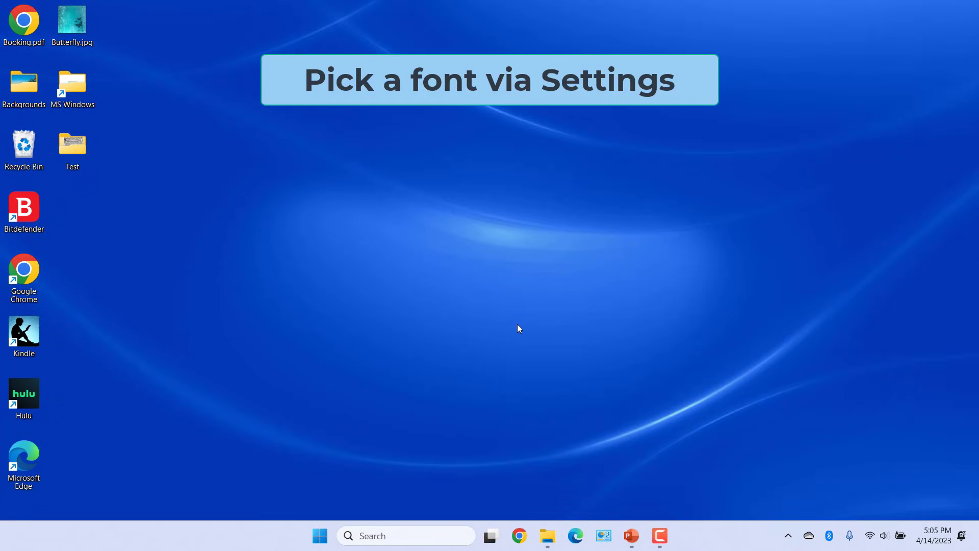
View the Algerian font details in Settings' Personalization > Fonts page, then close Settings
click(320, 535)
click(398, 168)
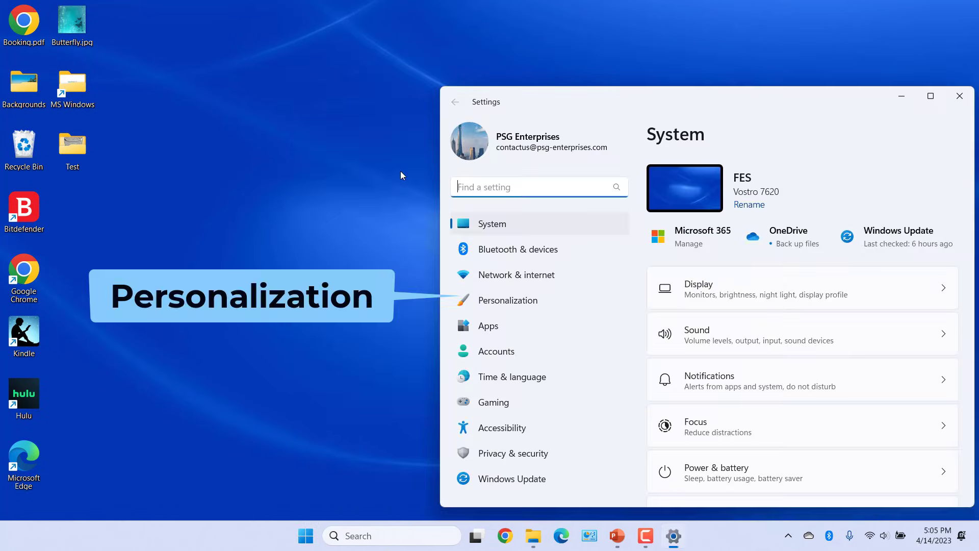
click(515, 307)
scroll(827, 425, down, 3)
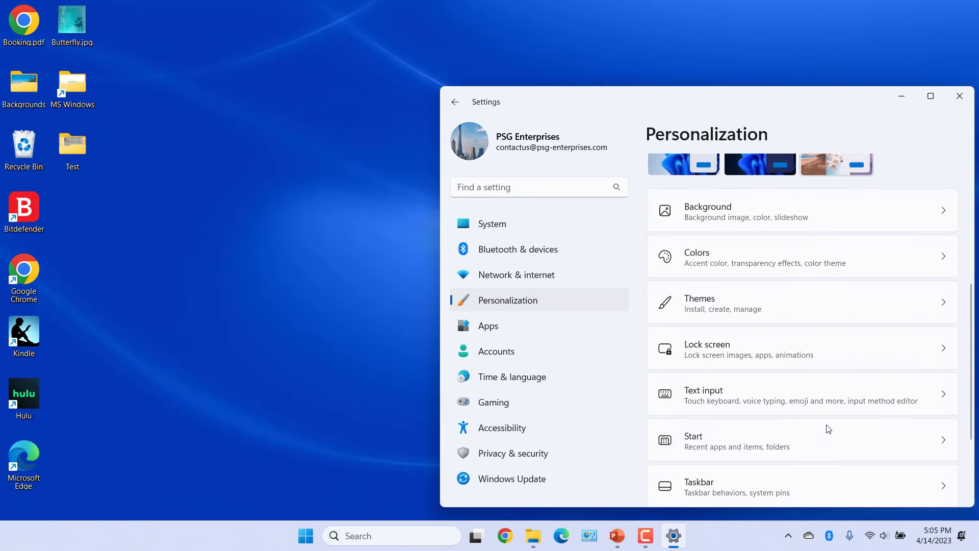
scroll(826, 428, down, 3)
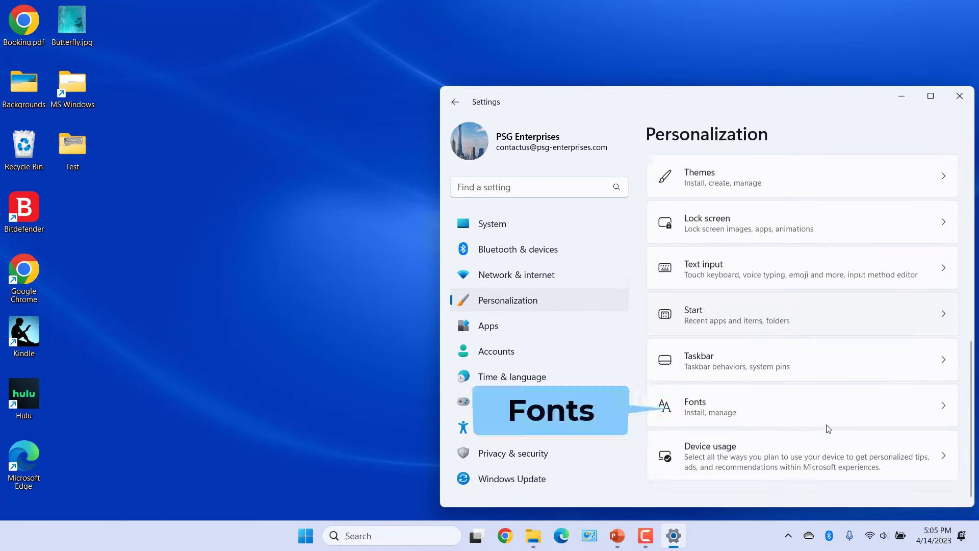
click(770, 411)
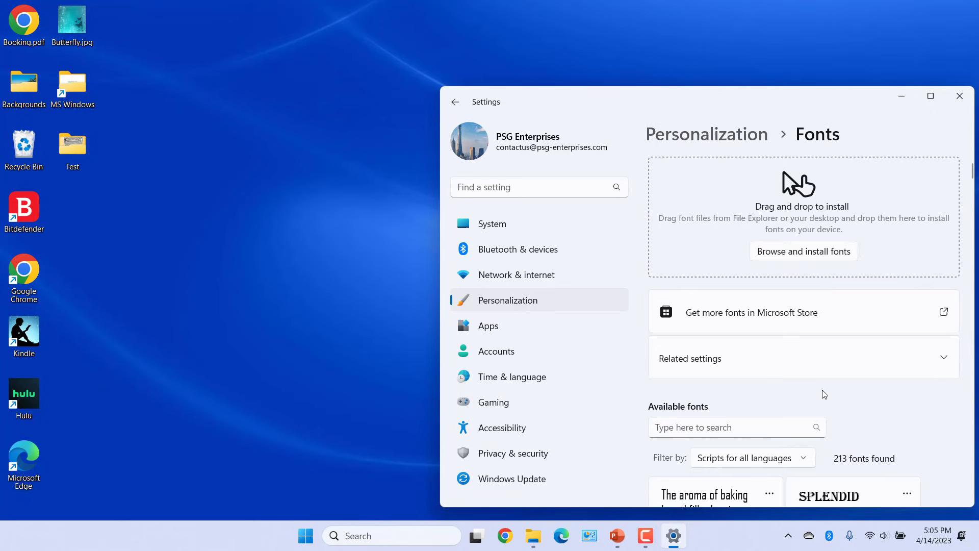
scroll(821, 394, down, 5)
scroll(824, 389, down, 3)
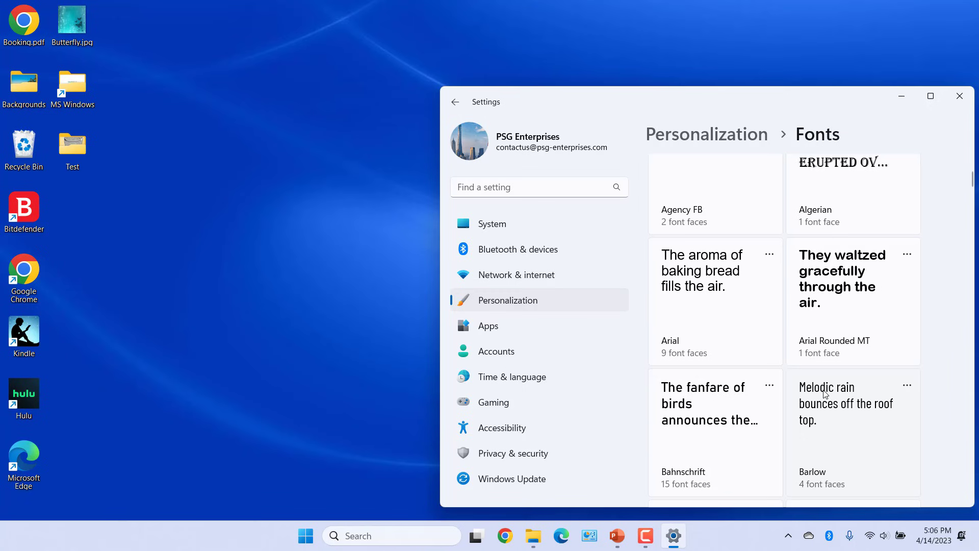
scroll(824, 395, up, 2)
scroll(824, 395, up, 3)
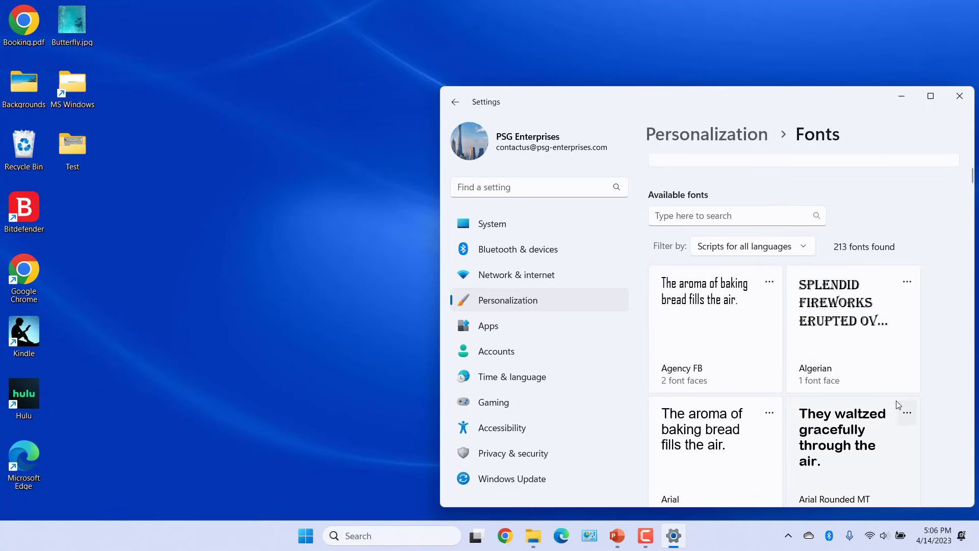
click(834, 325)
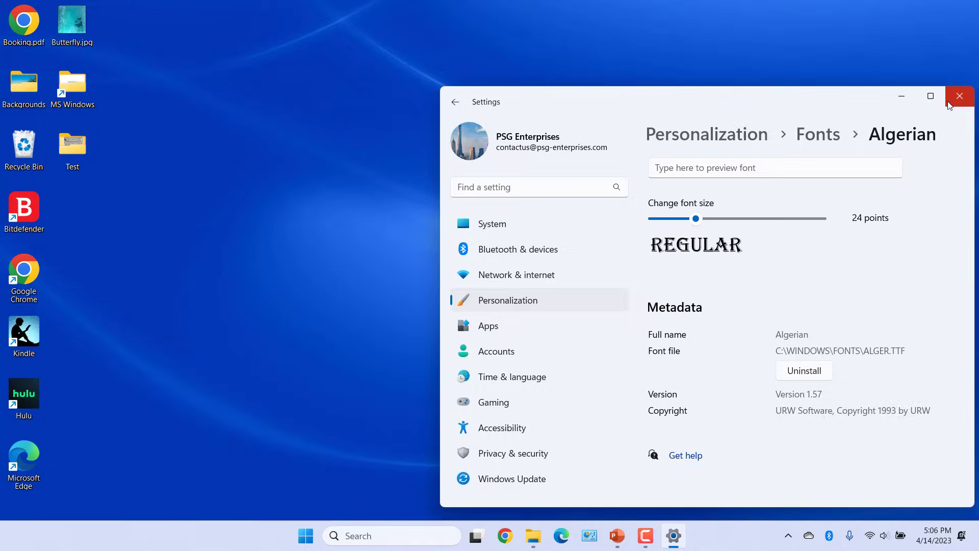
click(958, 96)
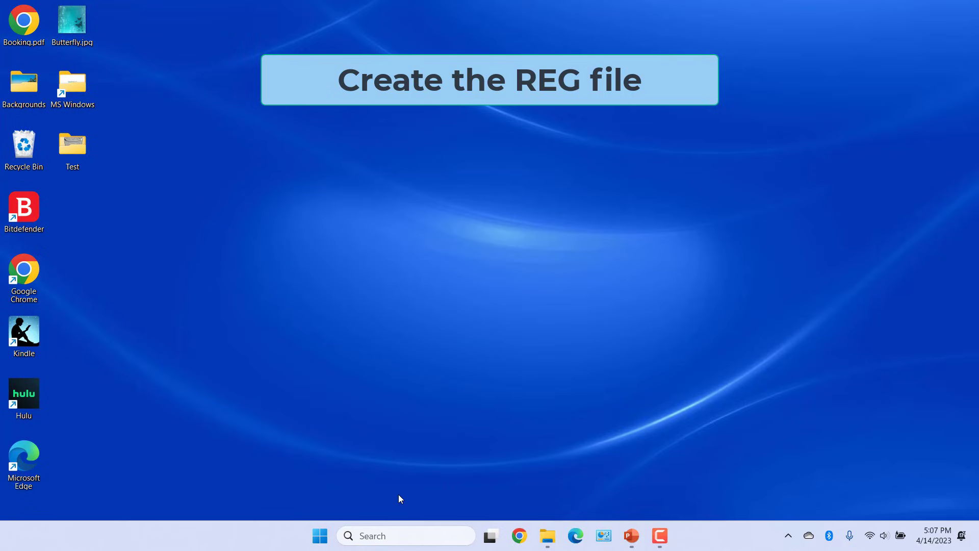
Launch Notepad from taskbar search and paste the Segoe UI-to-Algerian registry text
click(392, 536)
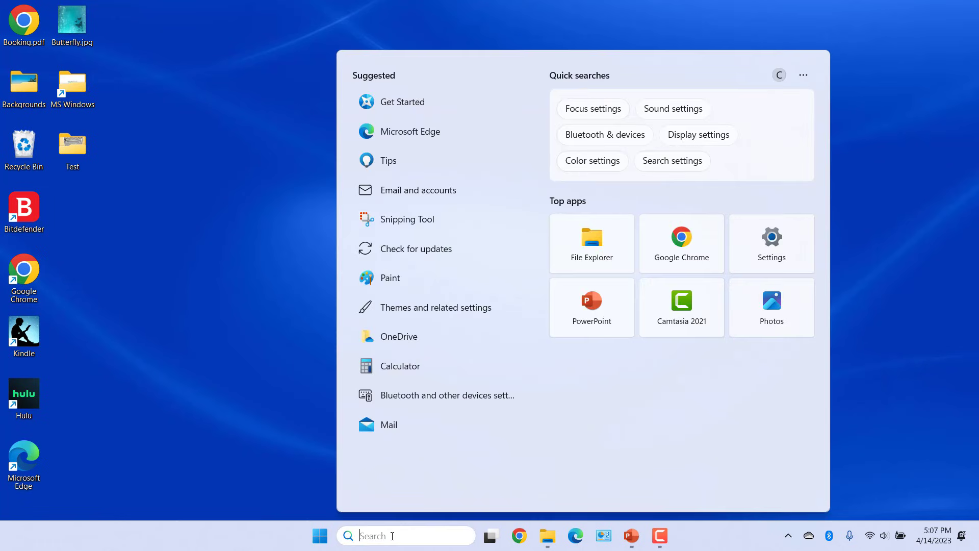
text(notepad)
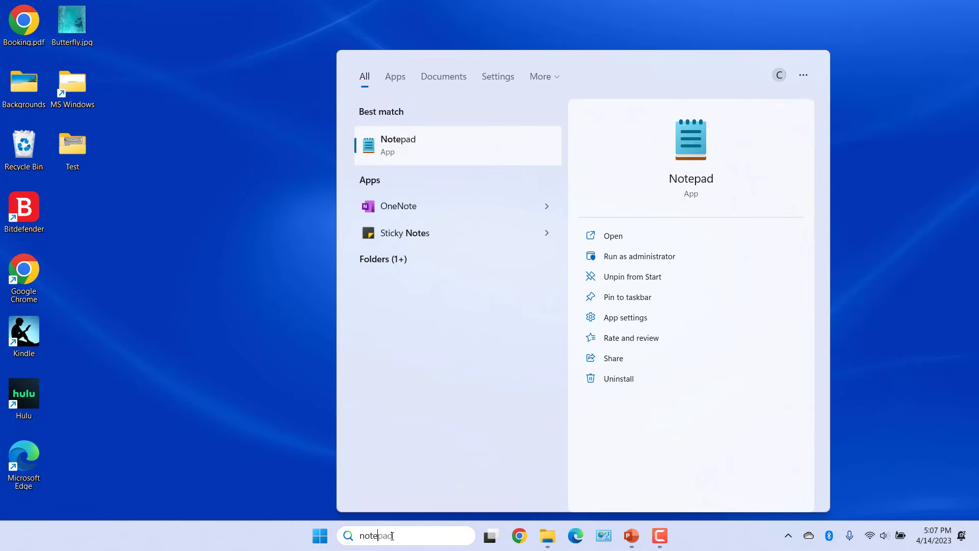
click(399, 149)
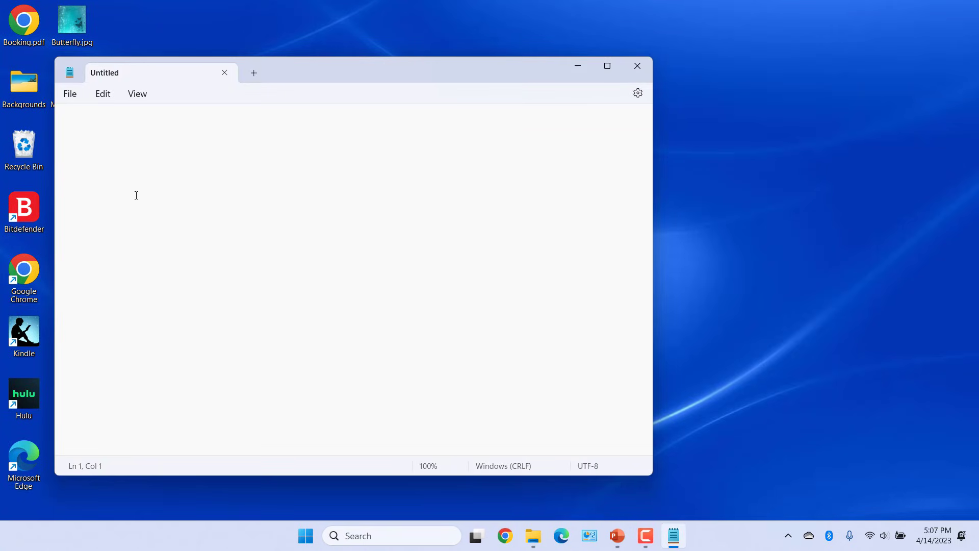
text(Windows Registry Editor Version 5.00 [HKEY_LOCAL_MACHINE\SOFTWARE\Microsoft\Windows NT\CurrentVersion\Fonts] "Segoe UI (TrueType)"="" "Segoe UI Bold (TrueType)"="" "Segoe UI Bold Italic (TrueType)"="" "Segoe UI Italic (TrueType)"="" "Segoe UI Light (TrueType)"="" "Segoe UI Semibold (TrueType)"="" "Segoe UI Symbol (TrueType)"="" HKEY_LOCAL_MACHINE\SOFTWARE\Microsoft\Windows NT\CurrentVersion\FontSubstitutes] "Segoe UI"="Algerian")
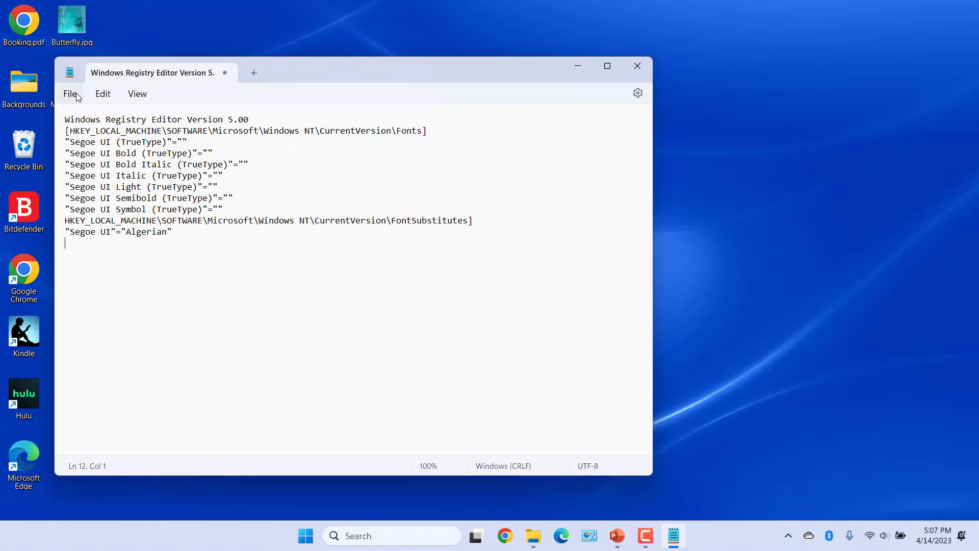
Save the note via File > Save as as AlgerianFont.reg, then close Notepad
click(70, 93)
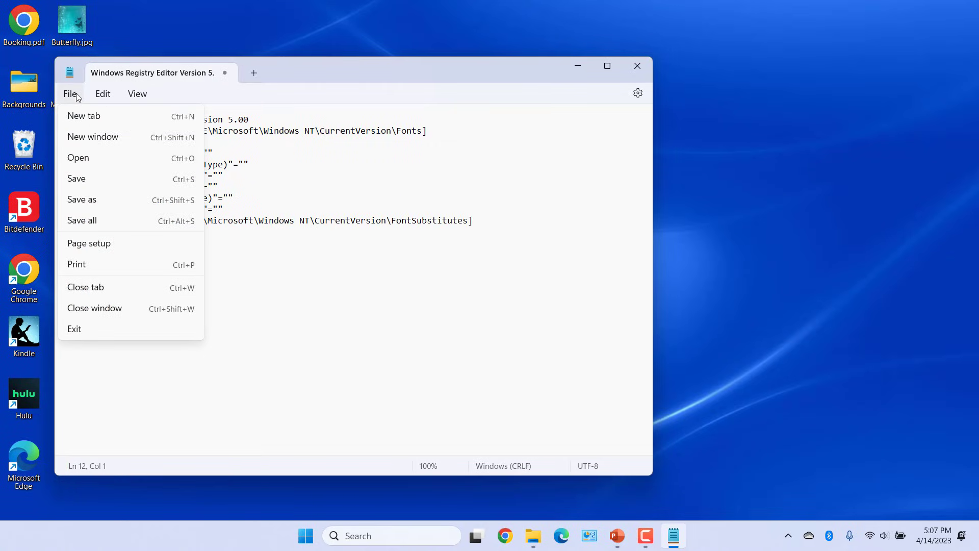
click(100, 200)
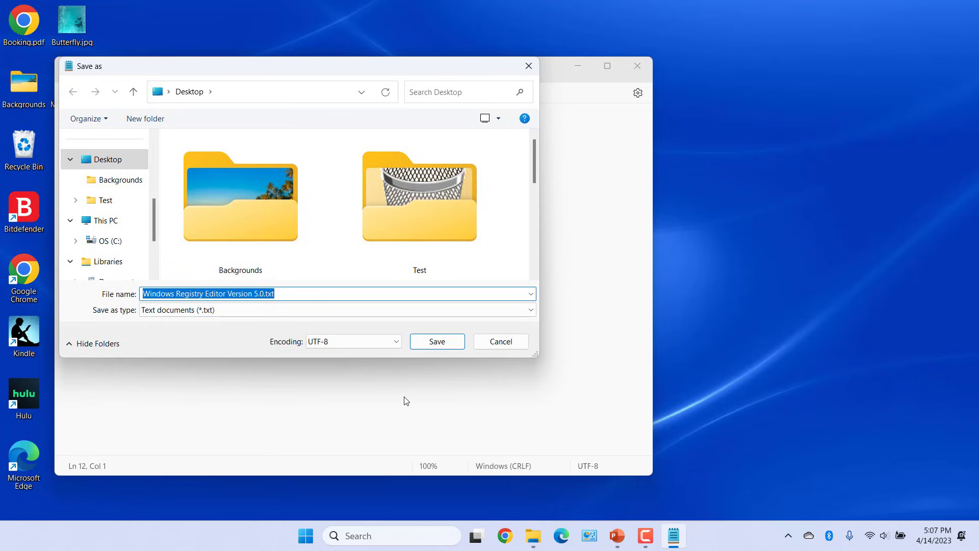
text(AlgerianFont.reg)
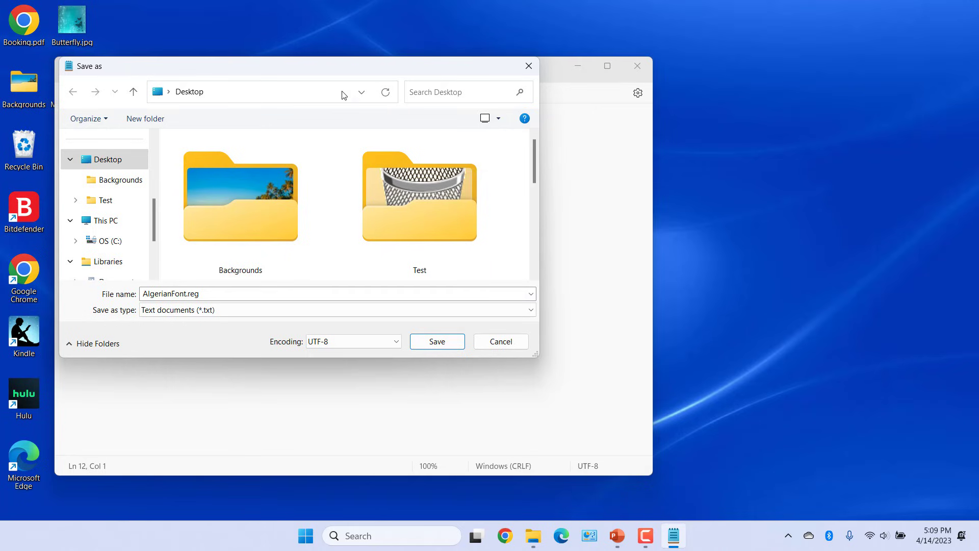
click(438, 345)
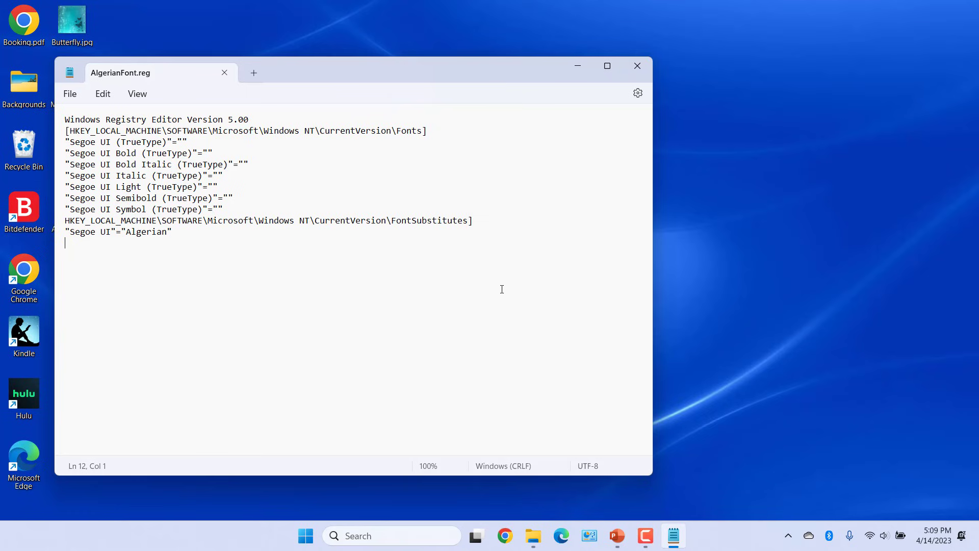
click(638, 67)
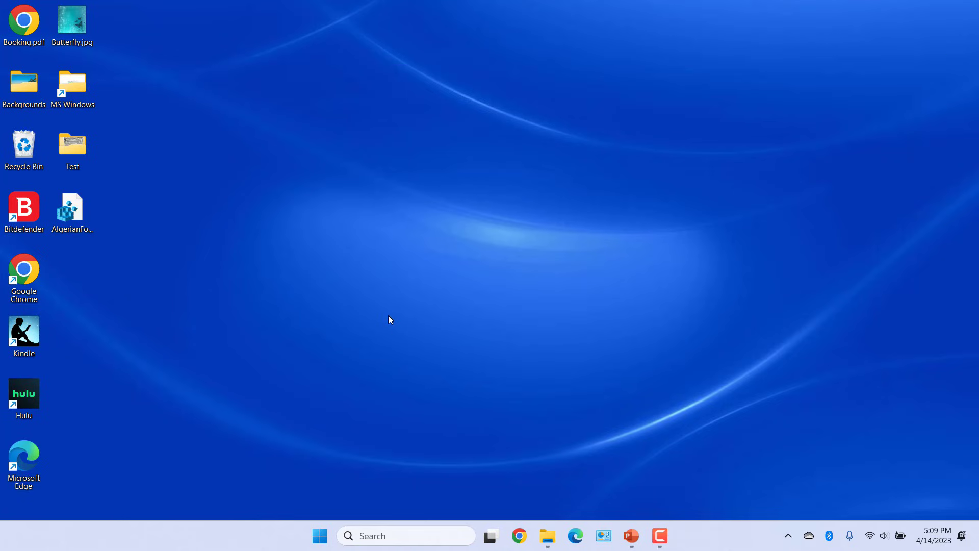
Merge AlgerianFont.reg into the registry, accept both prompts, and refresh the desktop
double_click(76, 215)
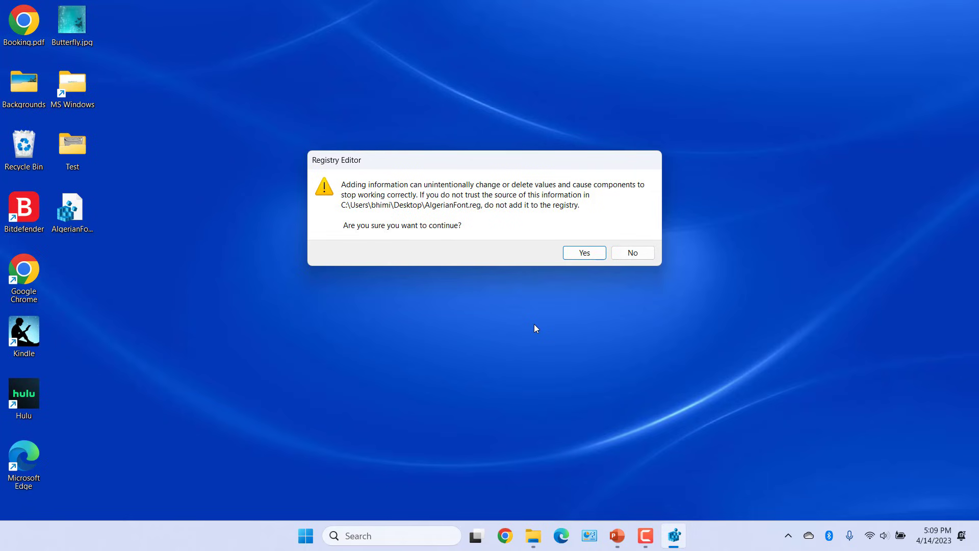
click(581, 255)
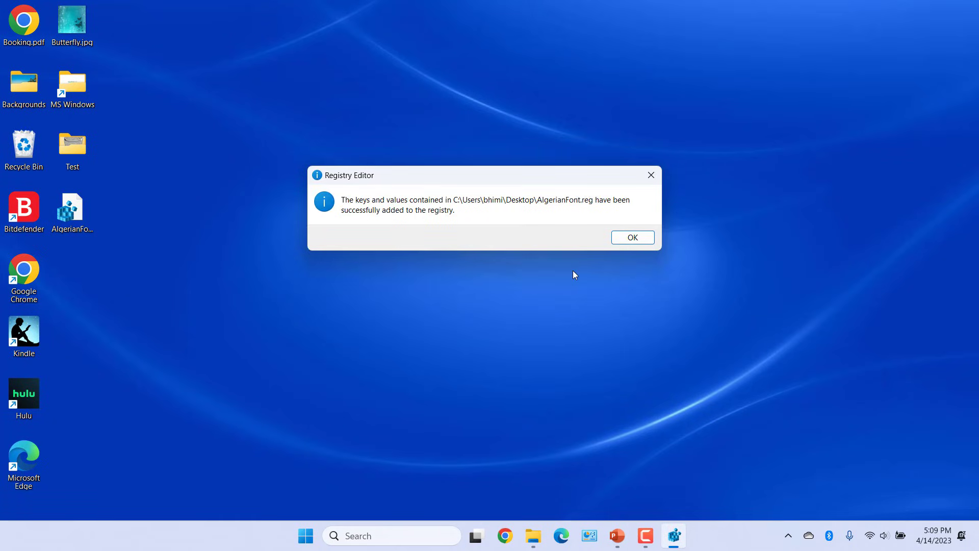
click(630, 238)
right_click(363, 210)
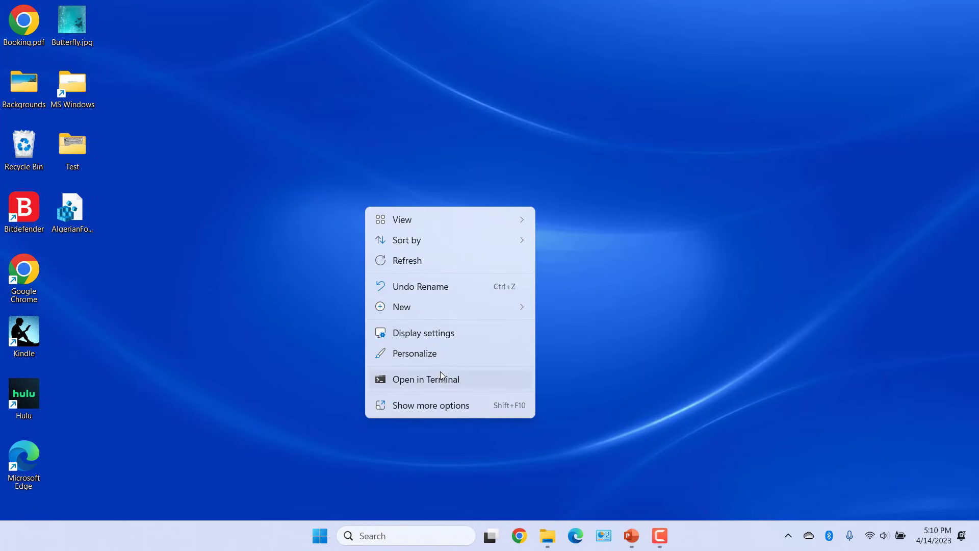
click(409, 263)
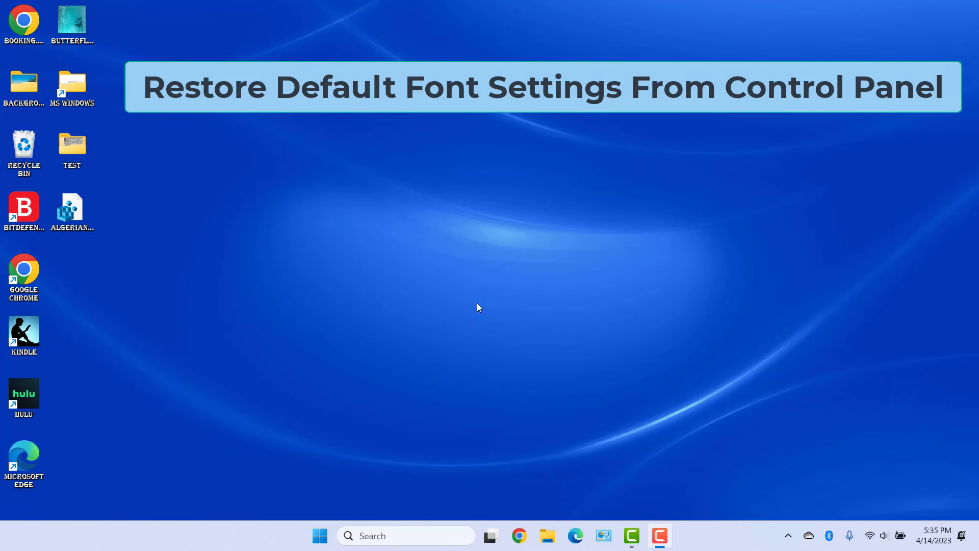
click(604, 538)
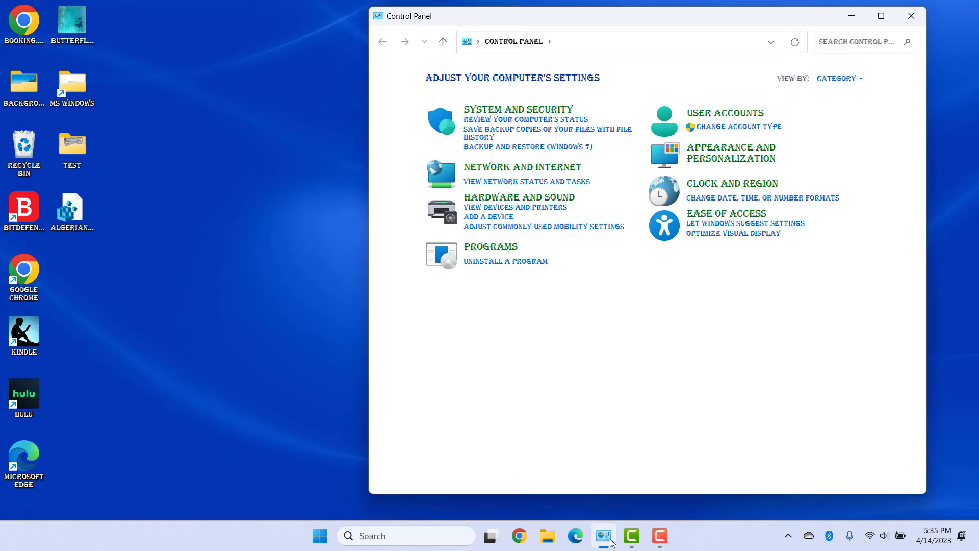
click(734, 158)
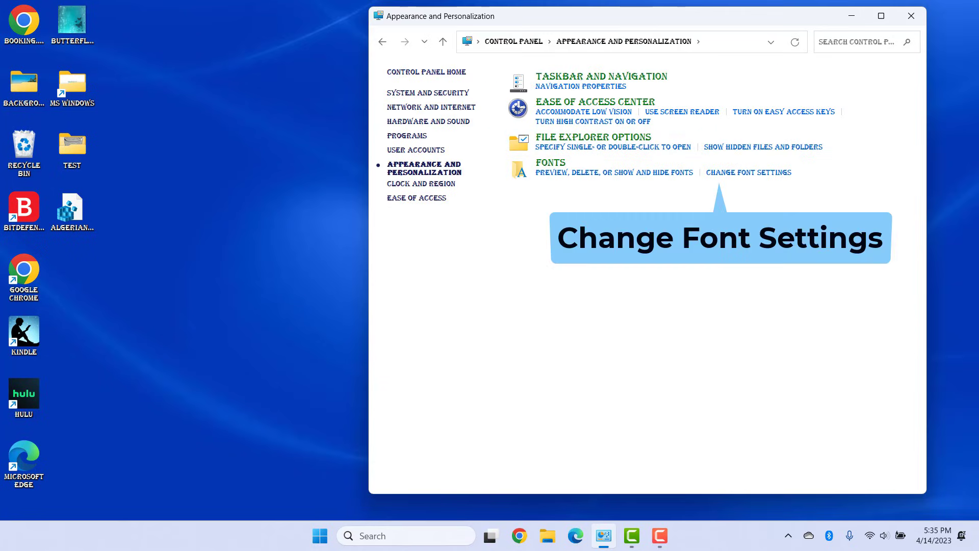
click(754, 173)
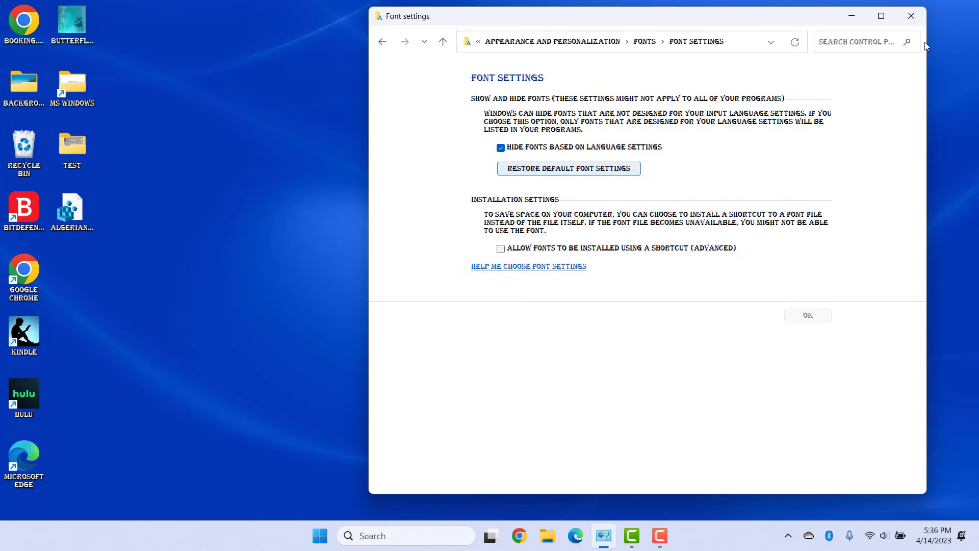
click(912, 16)
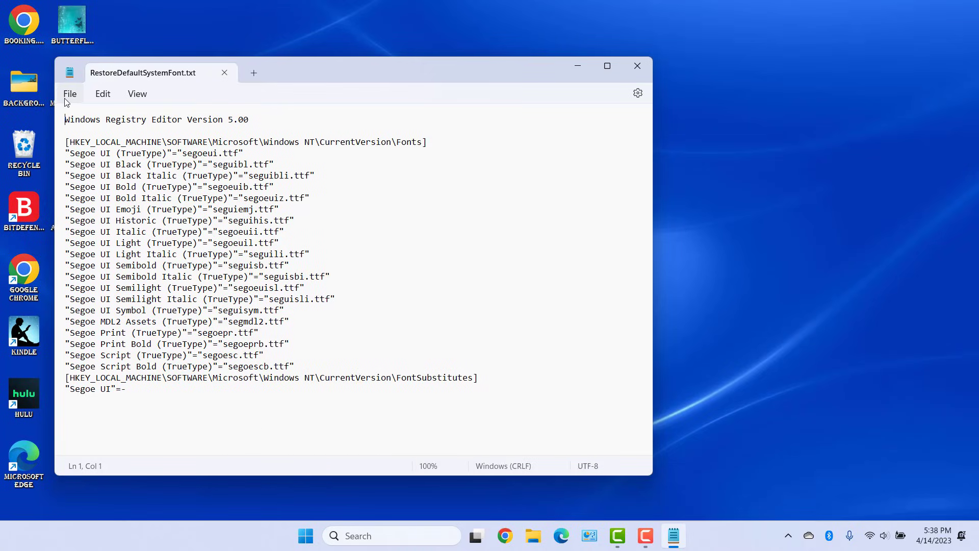
Save the restore script as RestoreDefaultSystemFont.reg, replacing the .txt extension with .reg
click(68, 94)
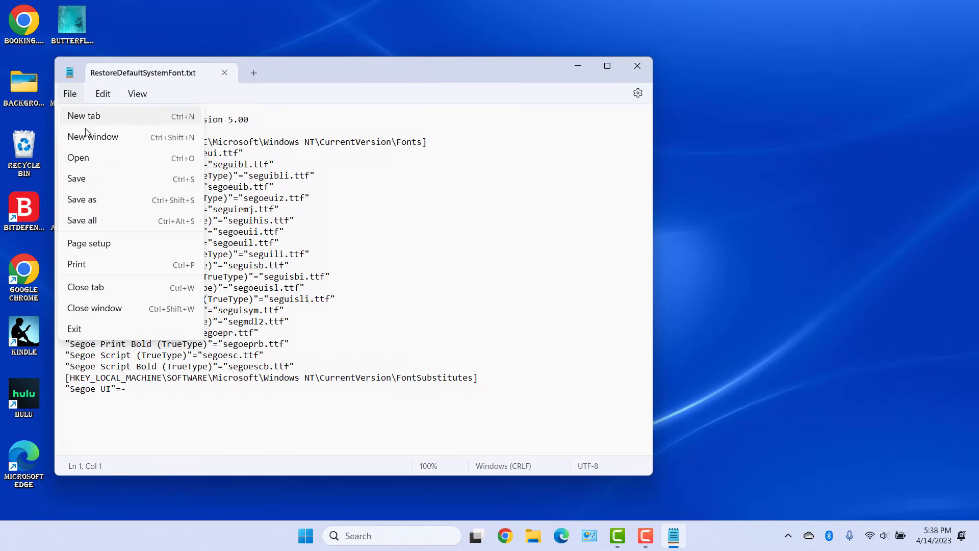
click(82, 199)
key(End)
key(BackSpace)
key(BackSpace)
key(BackSpace)
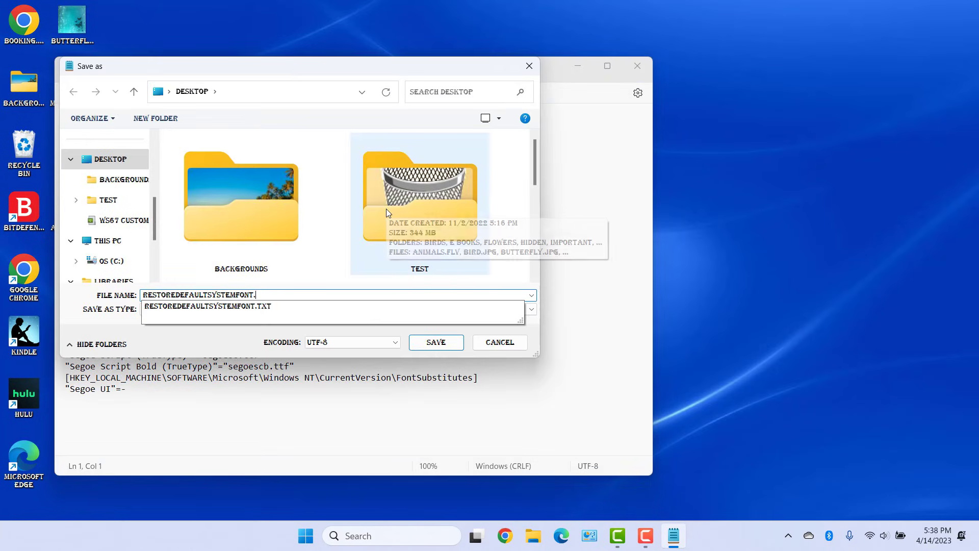
text(reg)
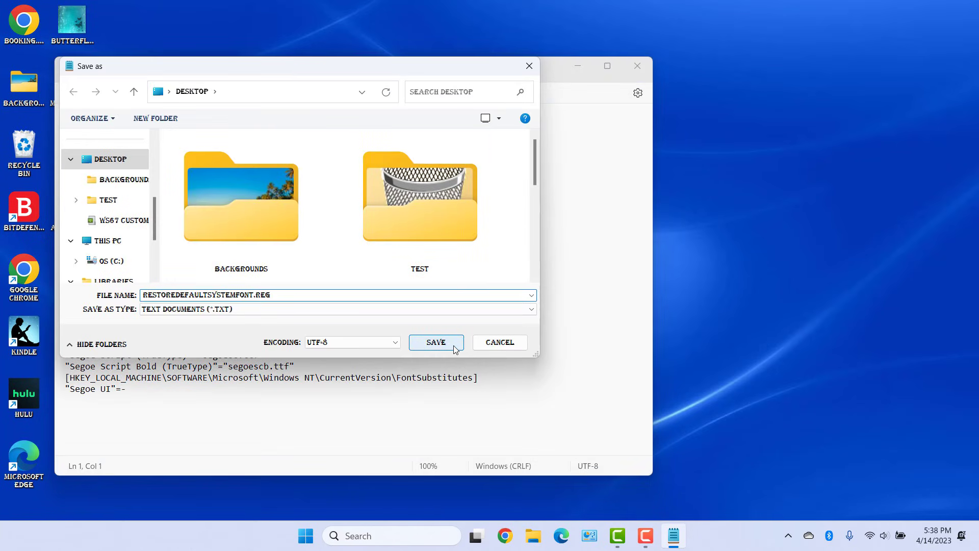
click(435, 341)
Close Notepad, merge RestoreDefaultSystemFont.reg into the registry, and refresh the desktop
click(637, 65)
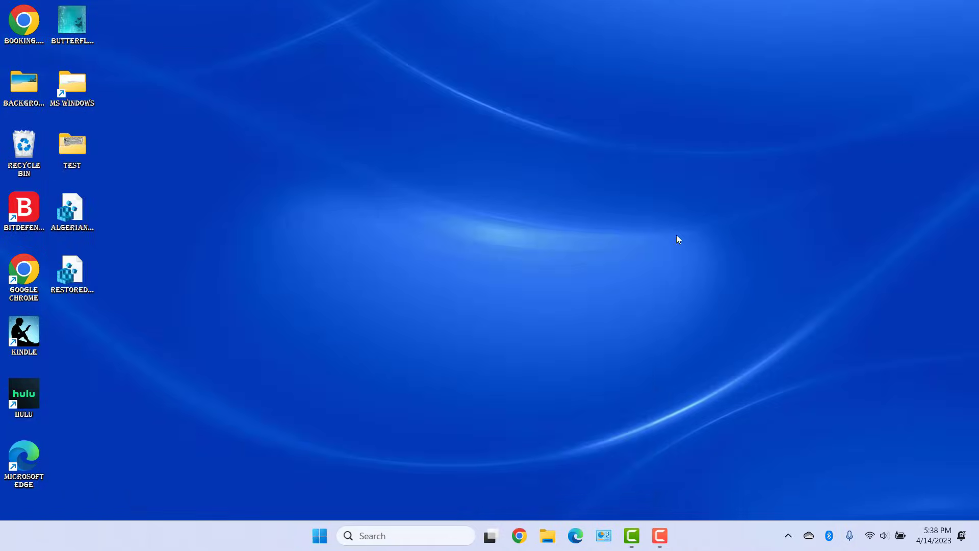
click(77, 278)
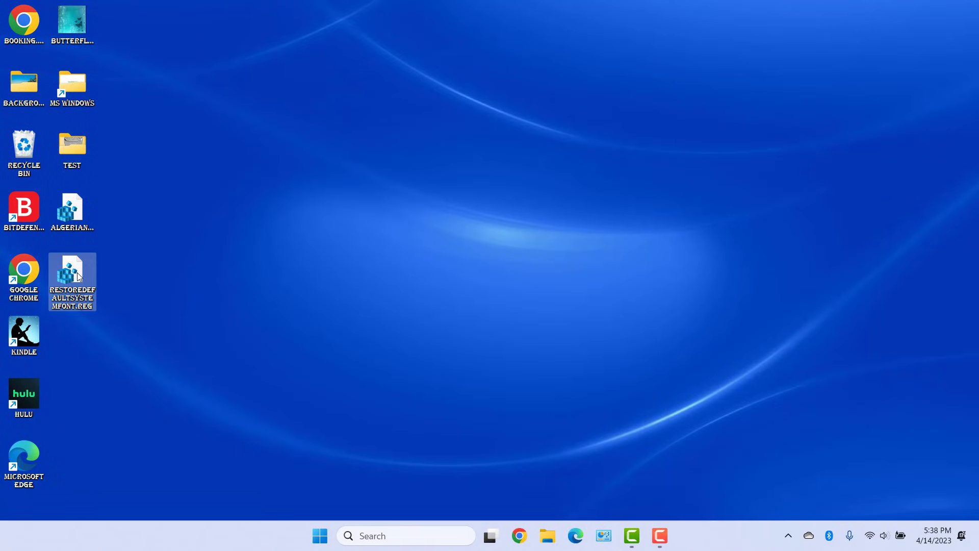
double_click(78, 277)
click(591, 254)
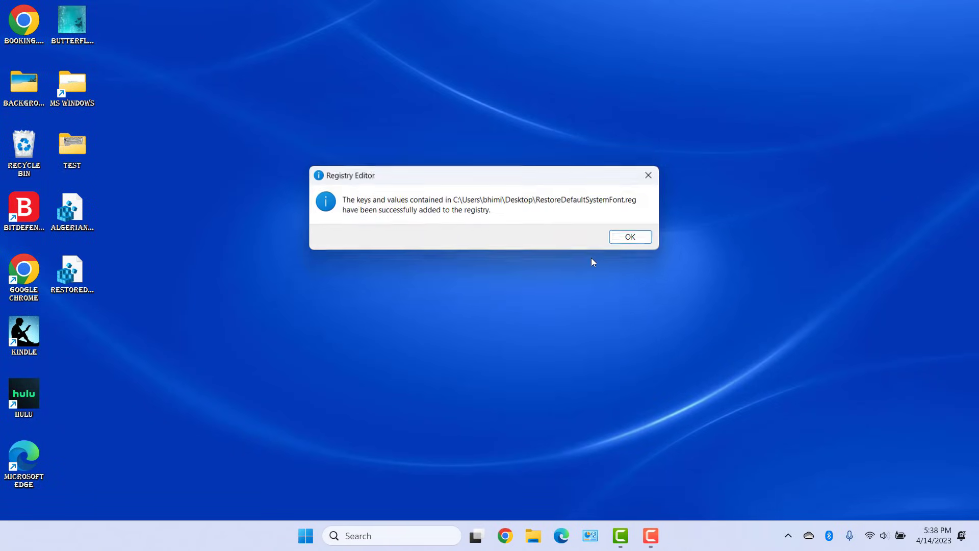
click(625, 244)
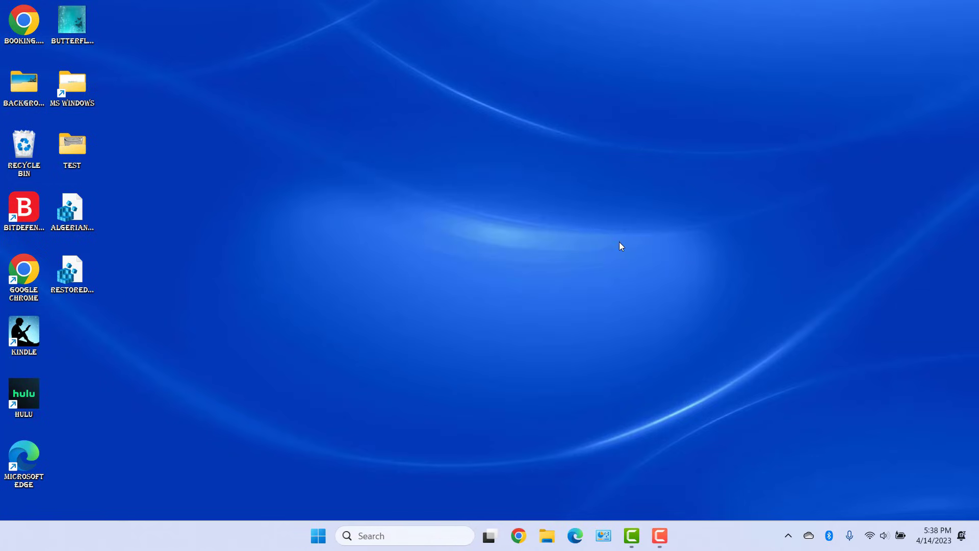
right_click(343, 218)
click(405, 273)
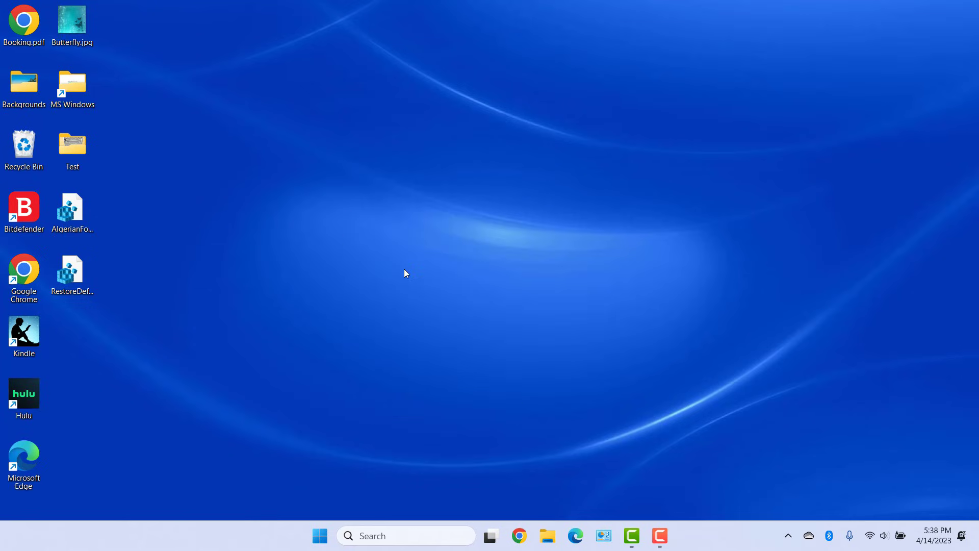